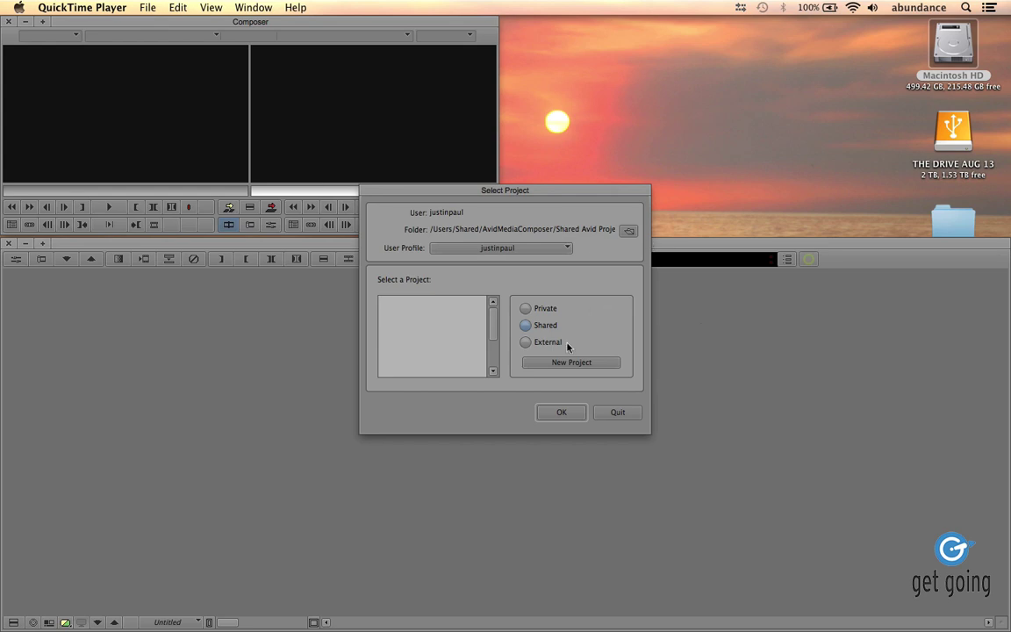
# Step: Create a 1080p/29.97 project with YCbCr 709 colour space and 1920x1080 raster
pyautogui.click(564, 364)
pyautogui.click(564, 364)
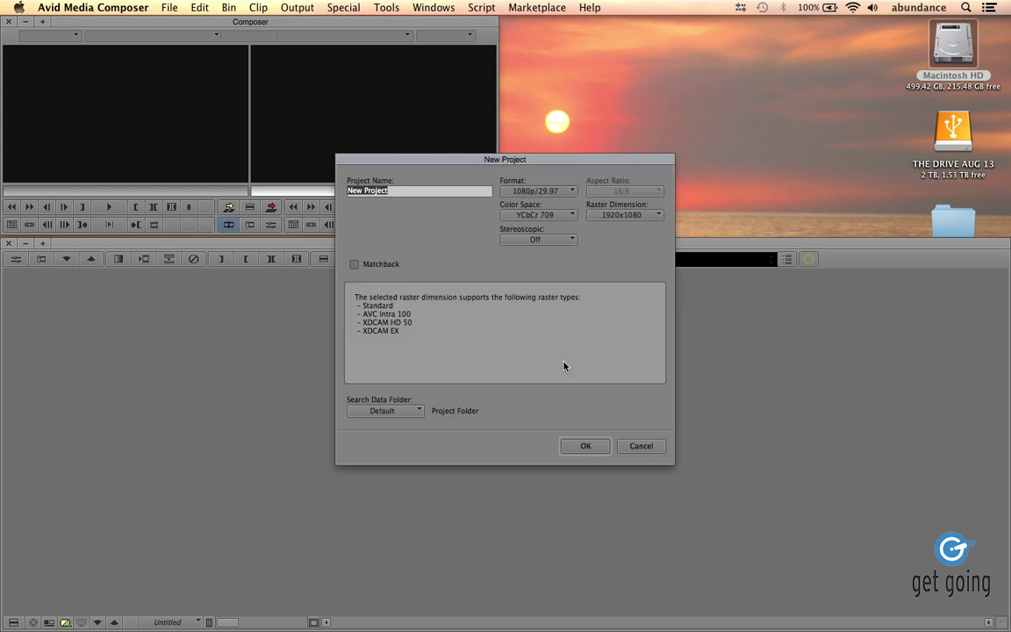
pyautogui.click(554, 191)
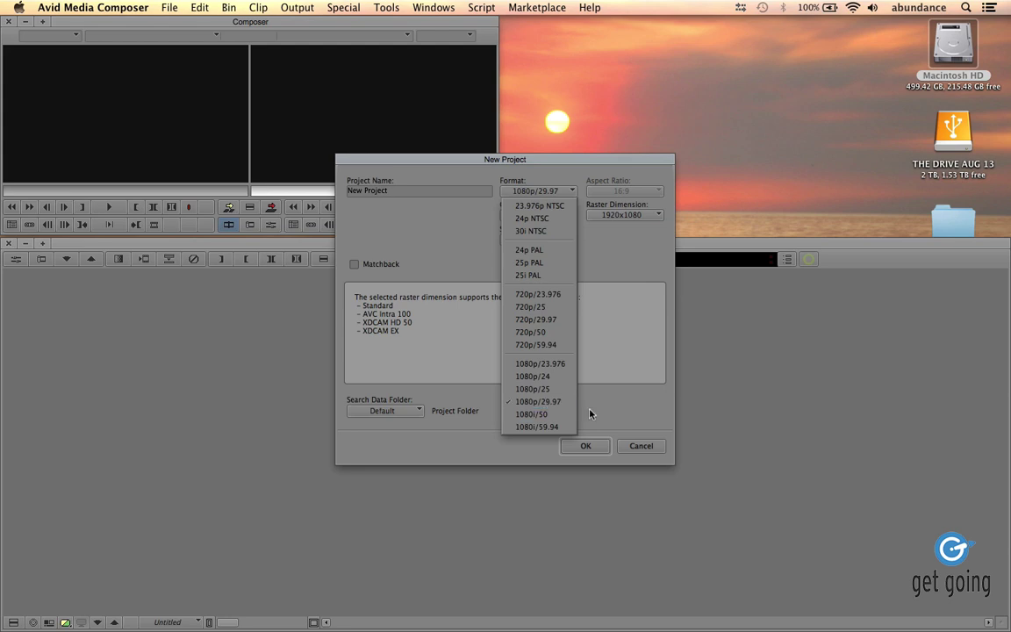
pyautogui.click(564, 403)
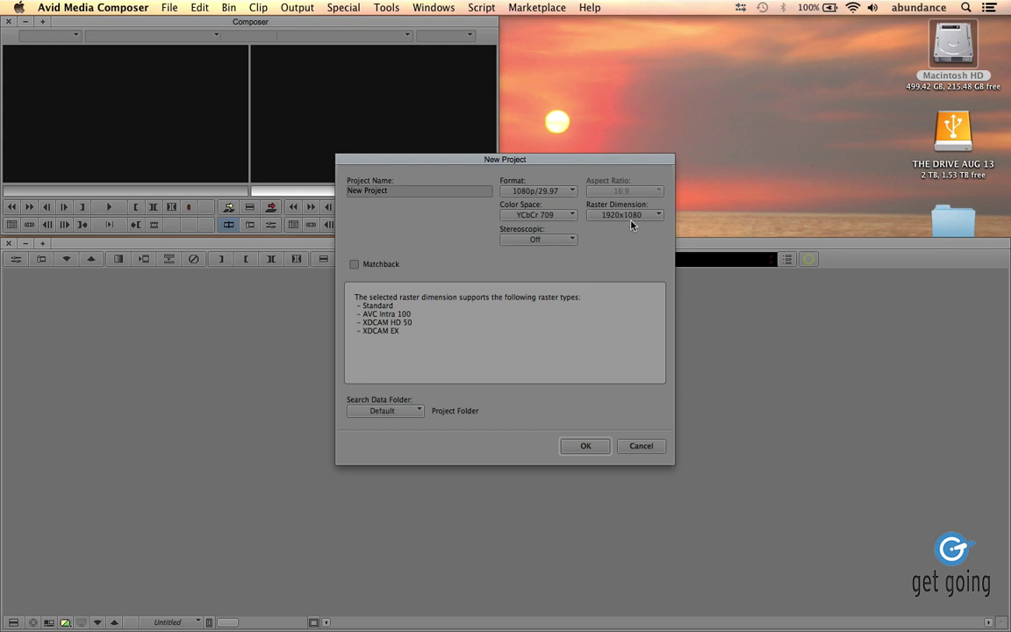
pyautogui.click(586, 446)
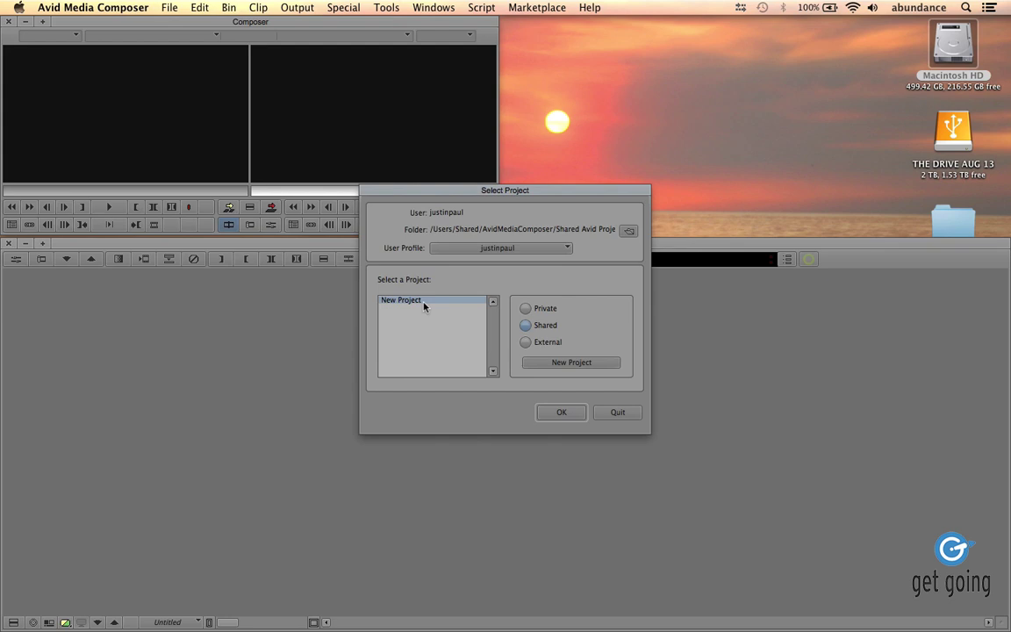
# Step: Create another project named 'Avid Setup Demo'
pyautogui.click(570, 365)
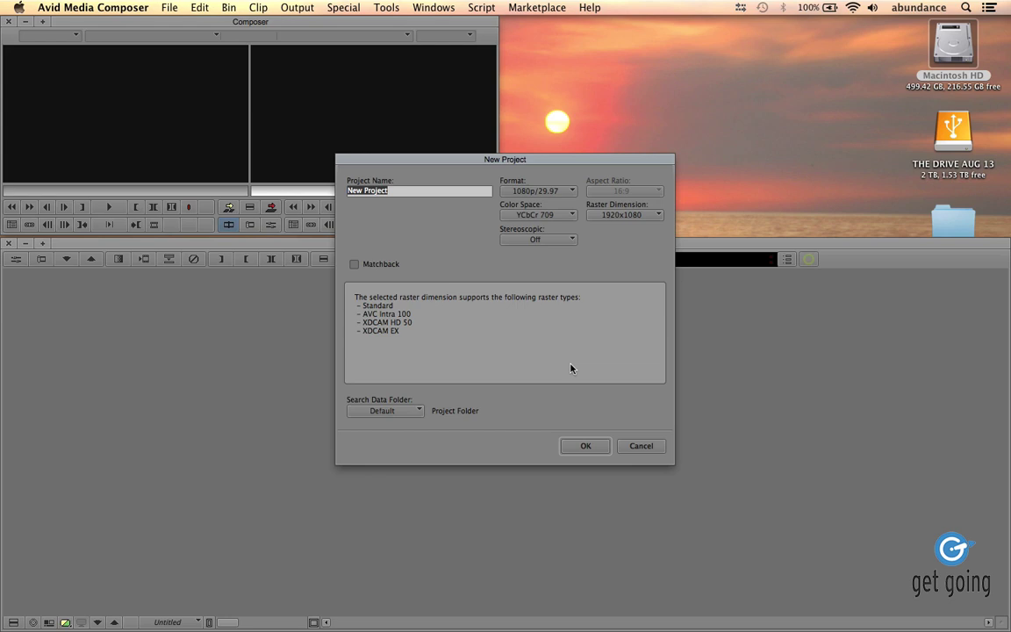
pyautogui.write('Avid Setup Demo')
pyautogui.click(599, 451)
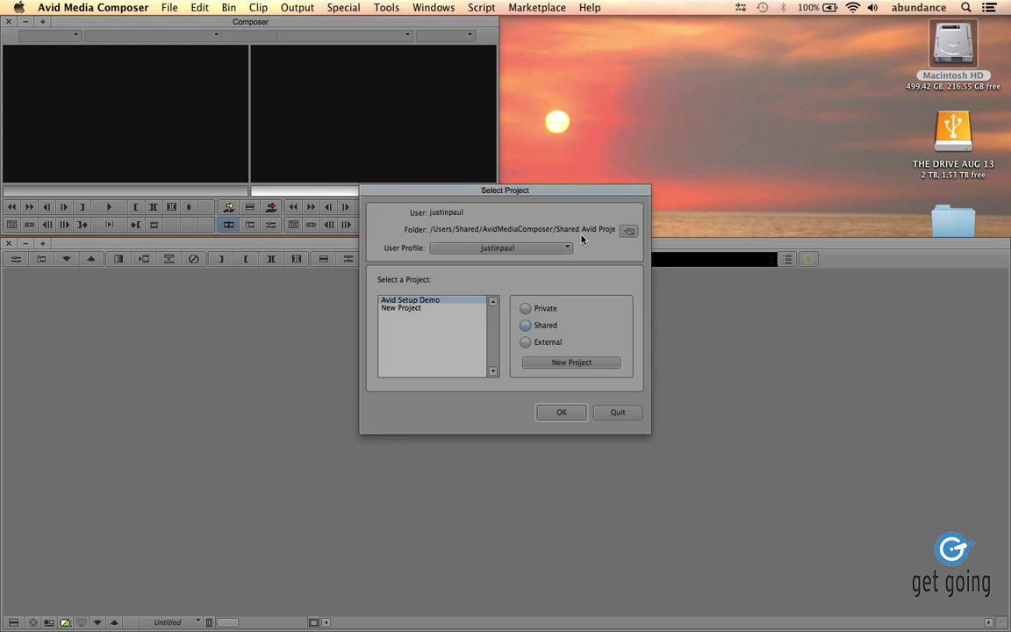
pyautogui.click(628, 232)
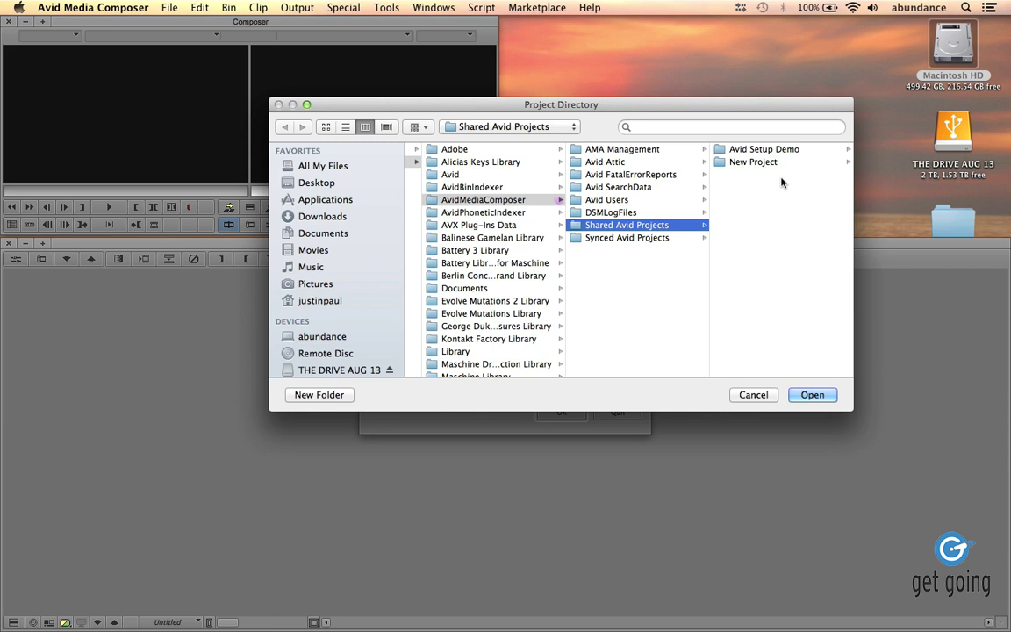
pyautogui.moveTo(515, 105); pyautogui.dragTo(457, 73)
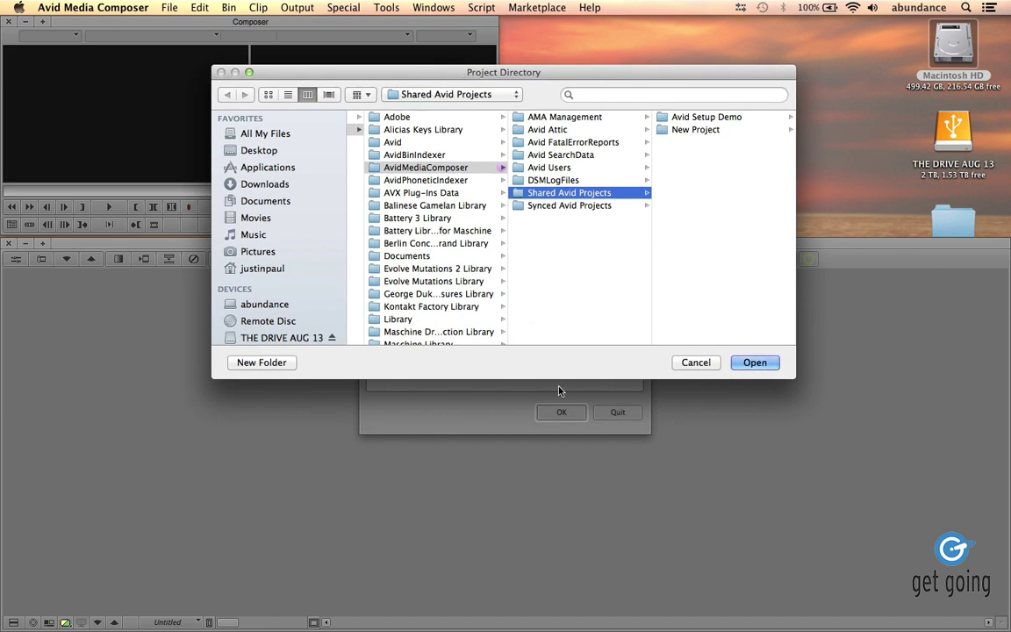
pyautogui.moveTo(570, 379); pyautogui.dragTo(344, 455)
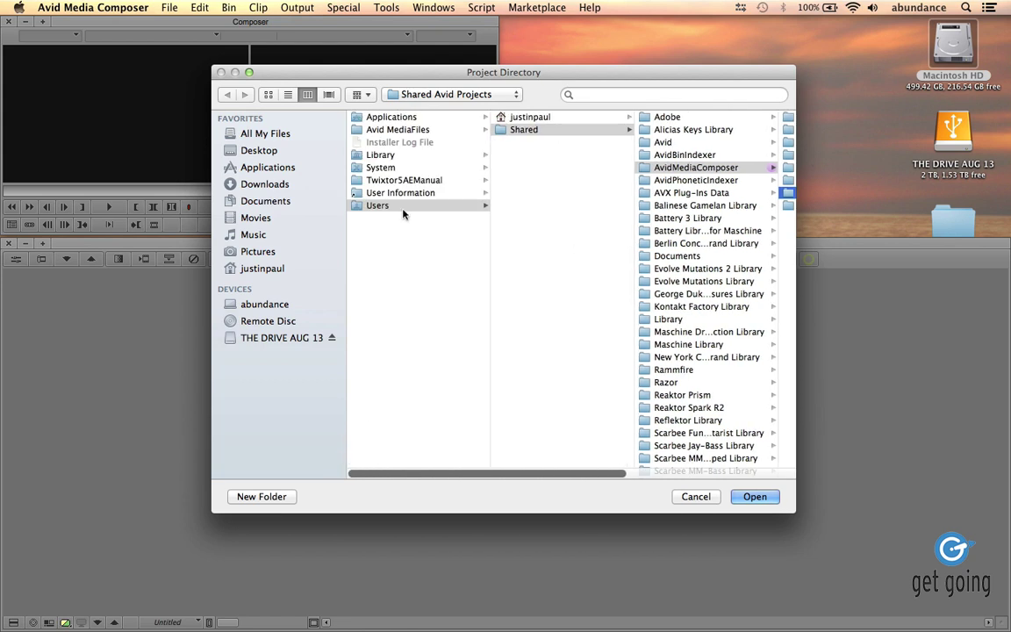
pyautogui.click(698, 167)
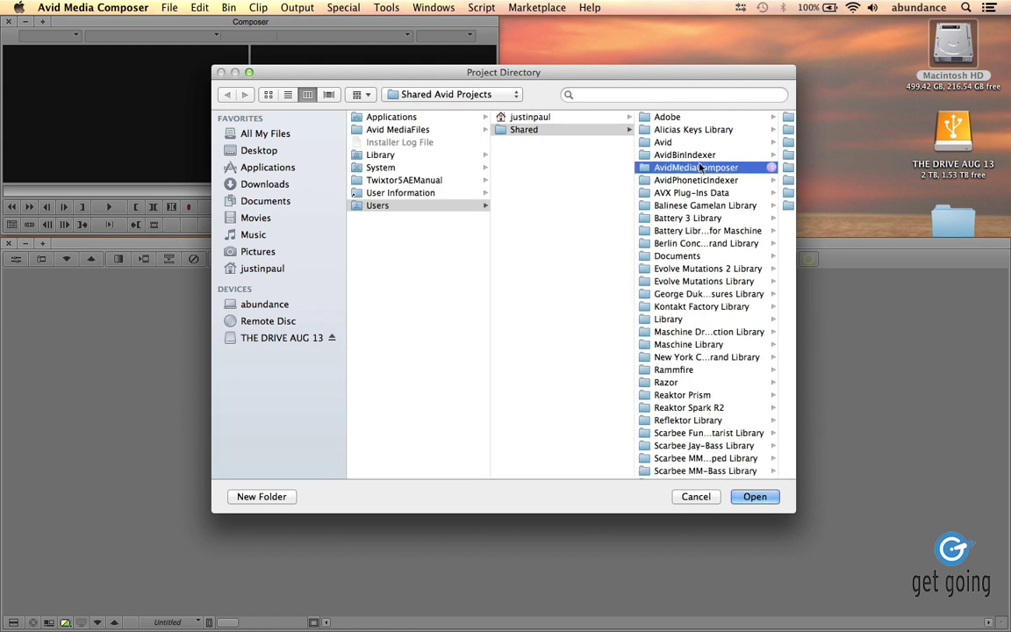
pyautogui.click(705, 192)
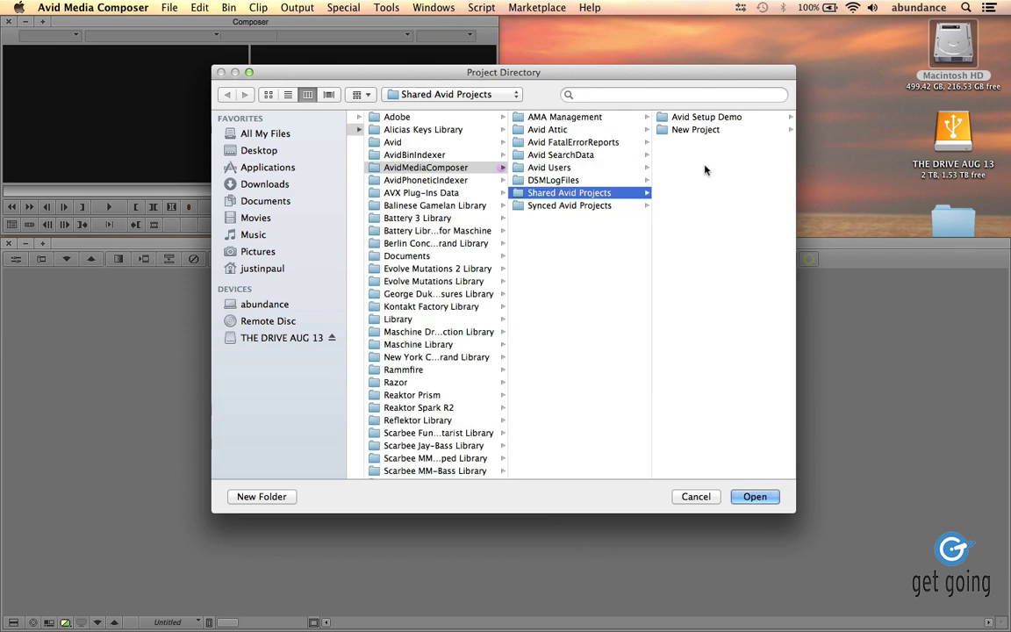
pyautogui.click(695, 497)
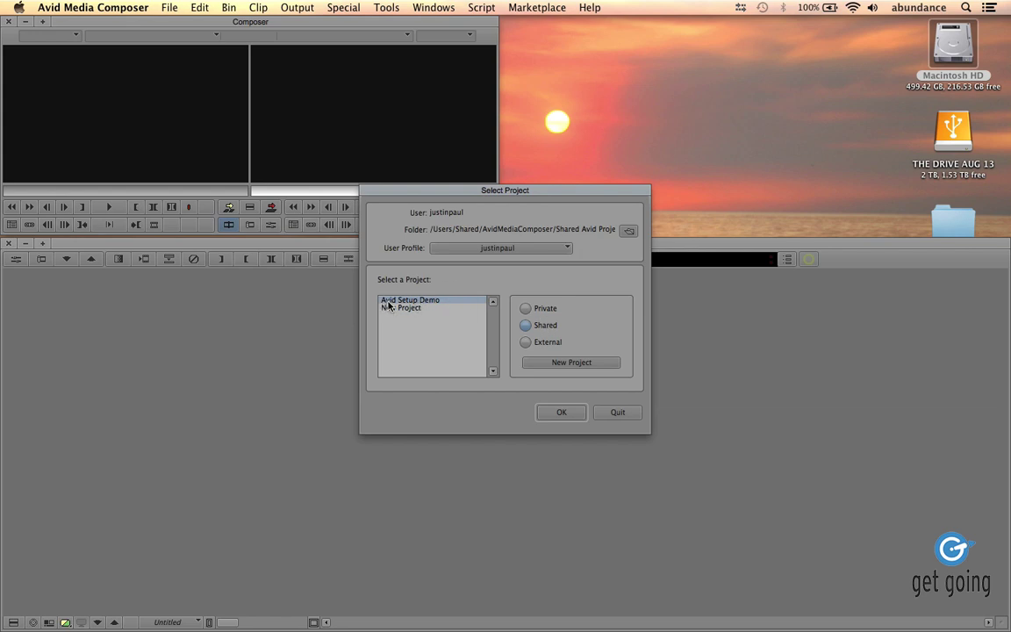
# Step: Open the Avid Setup Demo project from the shared project list
pyautogui.click(560, 412)
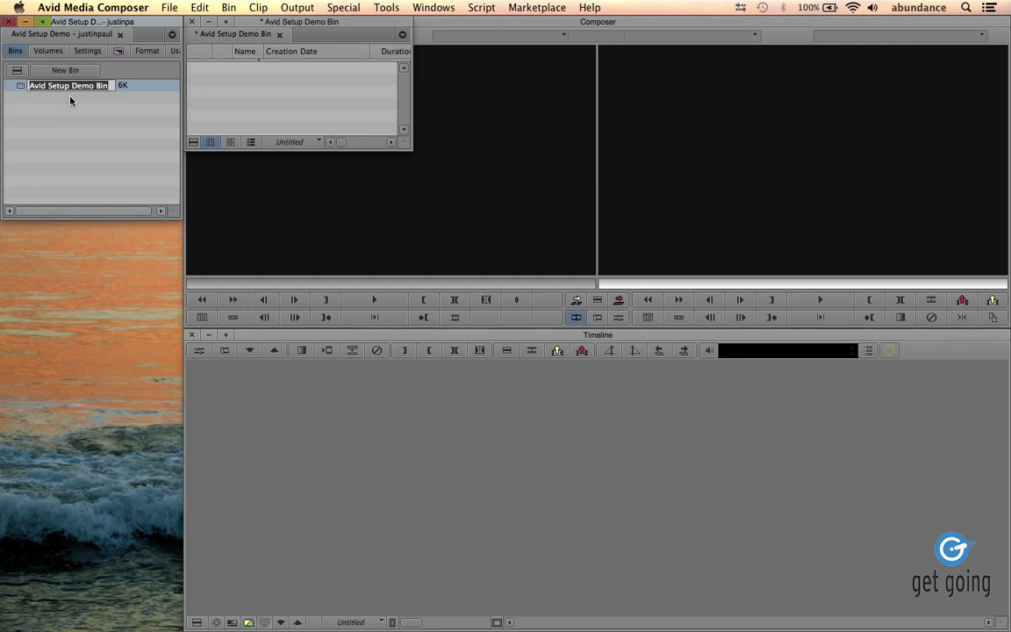
# Step: Name the bin VIDEO CLIPS, save it with Cmd+S, and place its window lower left
pyautogui.write('VIDEO CLIPS')
pyautogui.press('Return')
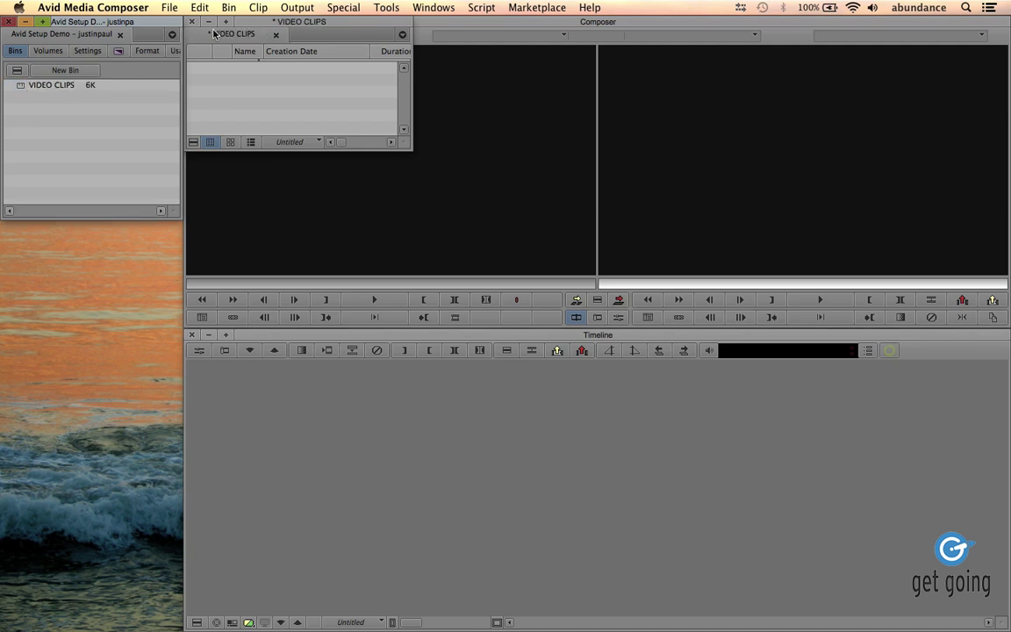
pyautogui.moveTo(270, 31); pyautogui.dragTo(260, 140)
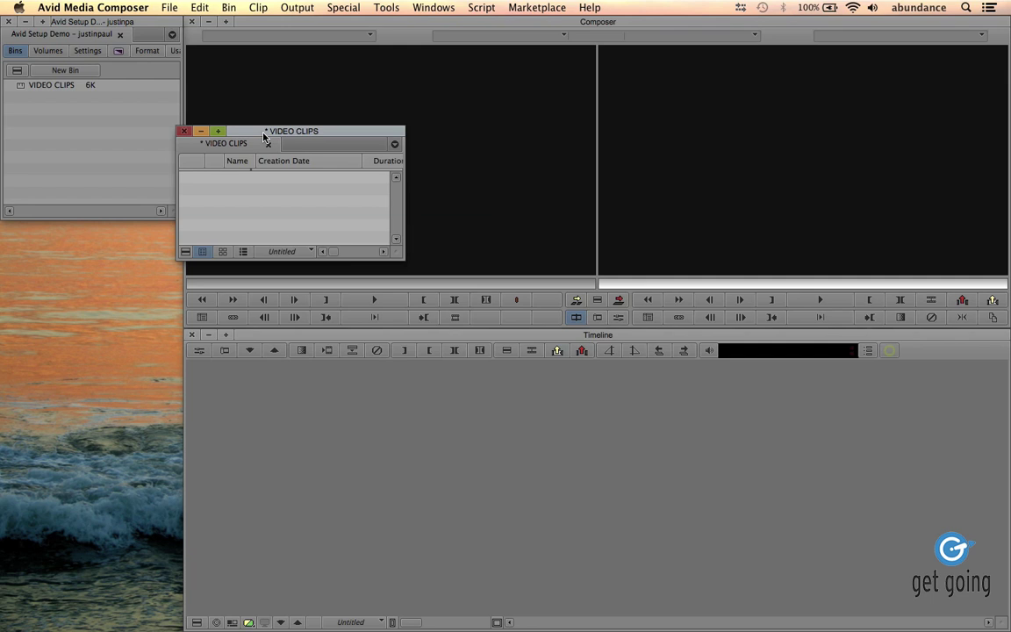
pyautogui.press('super+s')
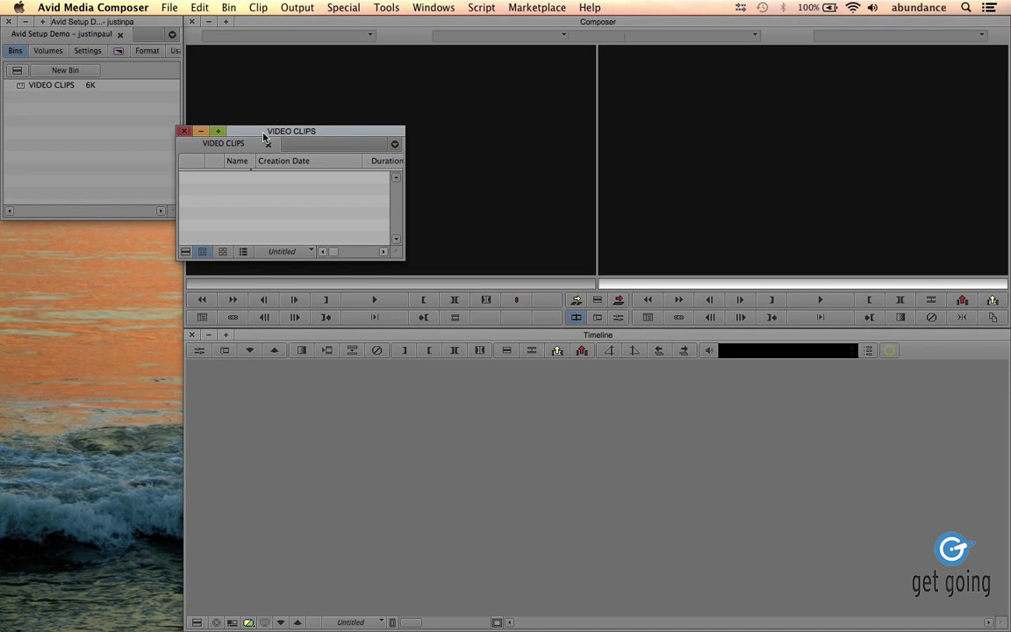
pyautogui.moveTo(263, 136); pyautogui.dragTo(90, 236)
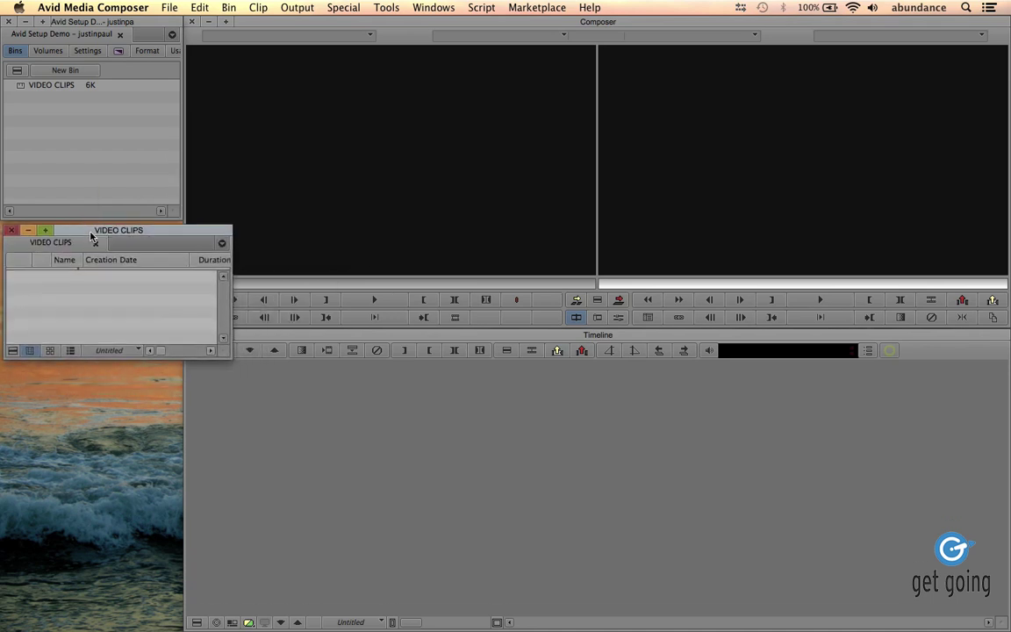
# Step: Add a new bin named AUDIO from the project's Fast Menu
pyautogui.click(18, 72)
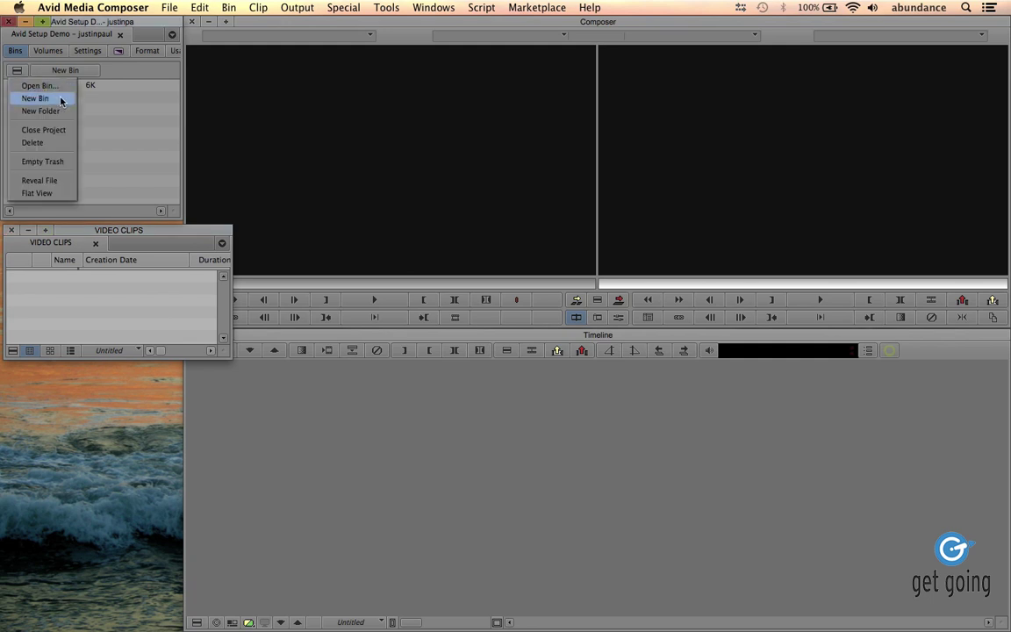
pyautogui.click(60, 101)
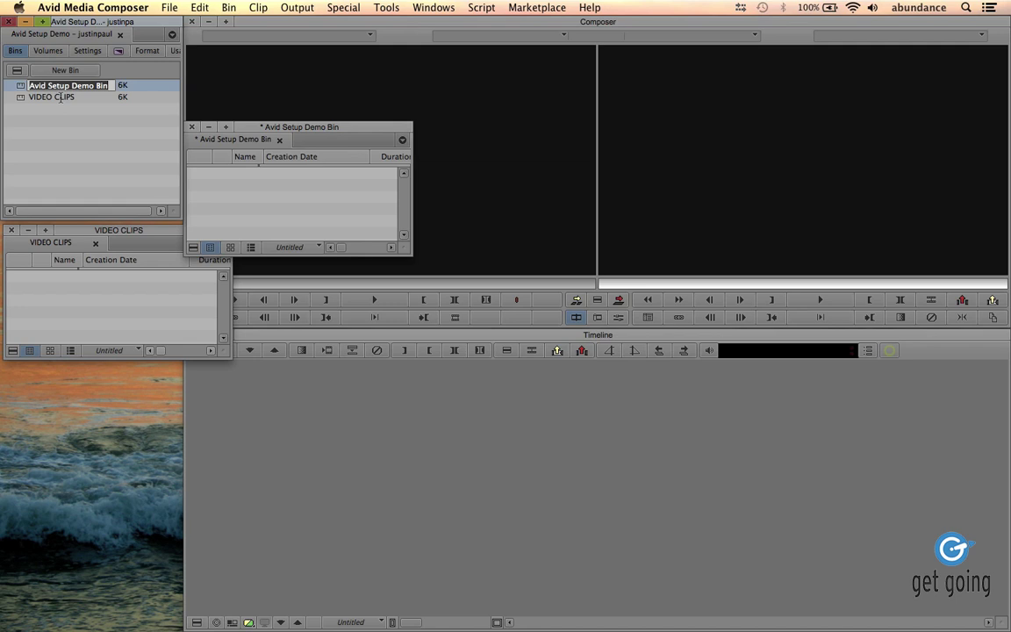
pyautogui.write('AUDIO')
pyautogui.press('Return')
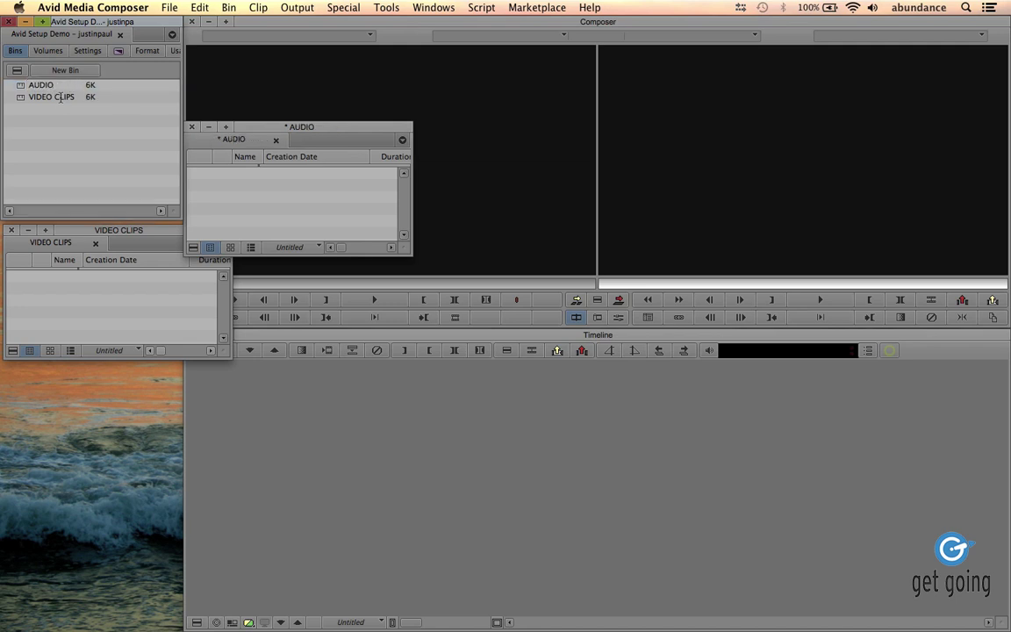
# Step: Add a second new bin named GFX and move its window further down
pyautogui.click(17, 70)
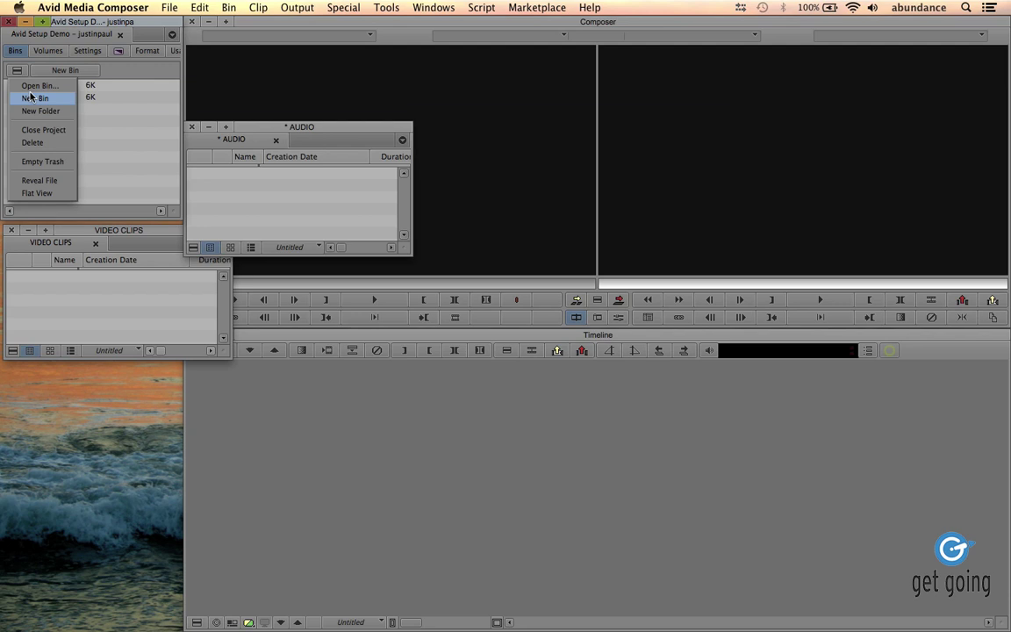
pyautogui.click(34, 102)
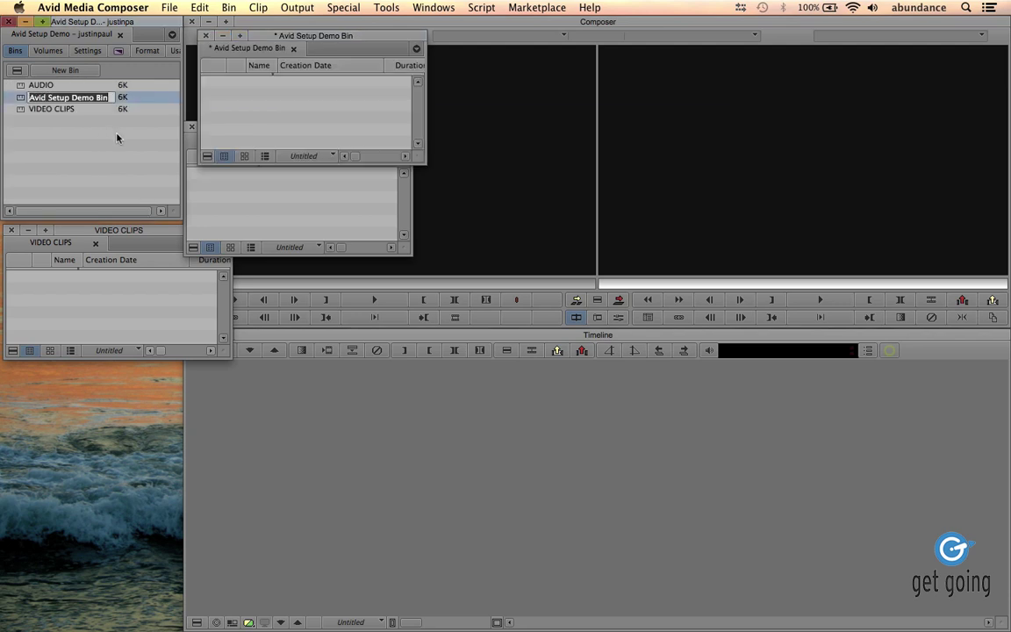
pyautogui.write('GFX')
pyautogui.press('Return')
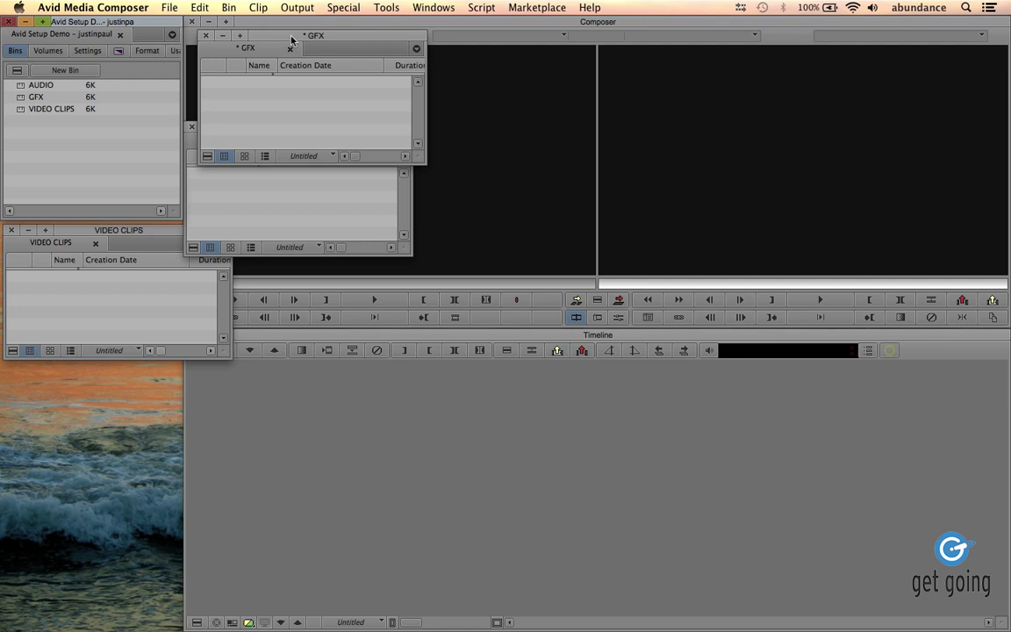
pyautogui.moveTo(291, 37); pyautogui.dragTo(278, 225)
# Step: Close the GFX and AUDIO bin windows and shift the VIDEO CLIPS window right and down
pyautogui.click(200, 223)
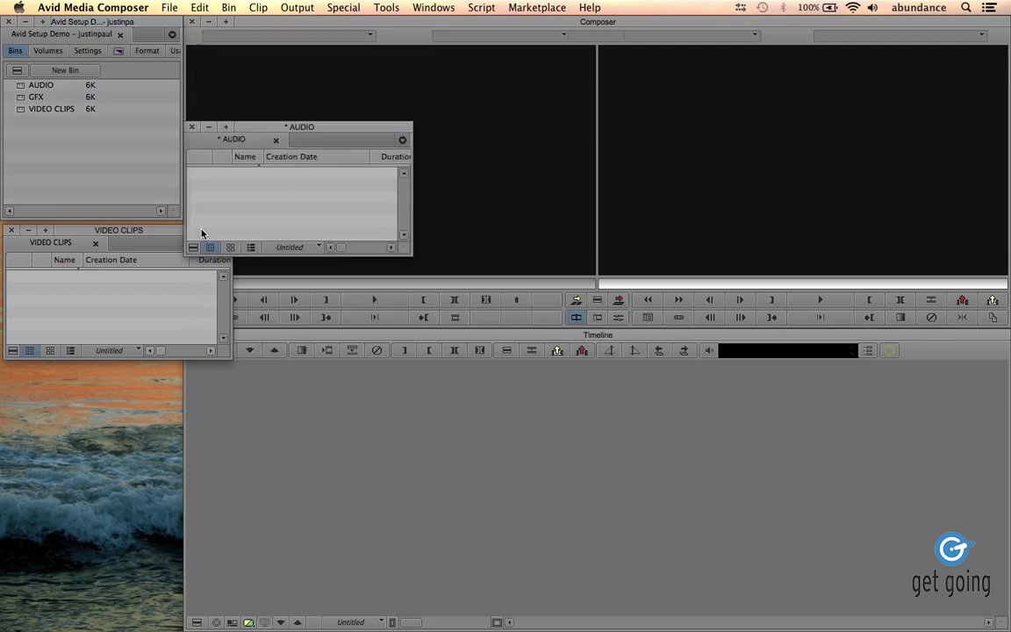
pyautogui.moveTo(259, 127); pyautogui.dragTo(246, 182)
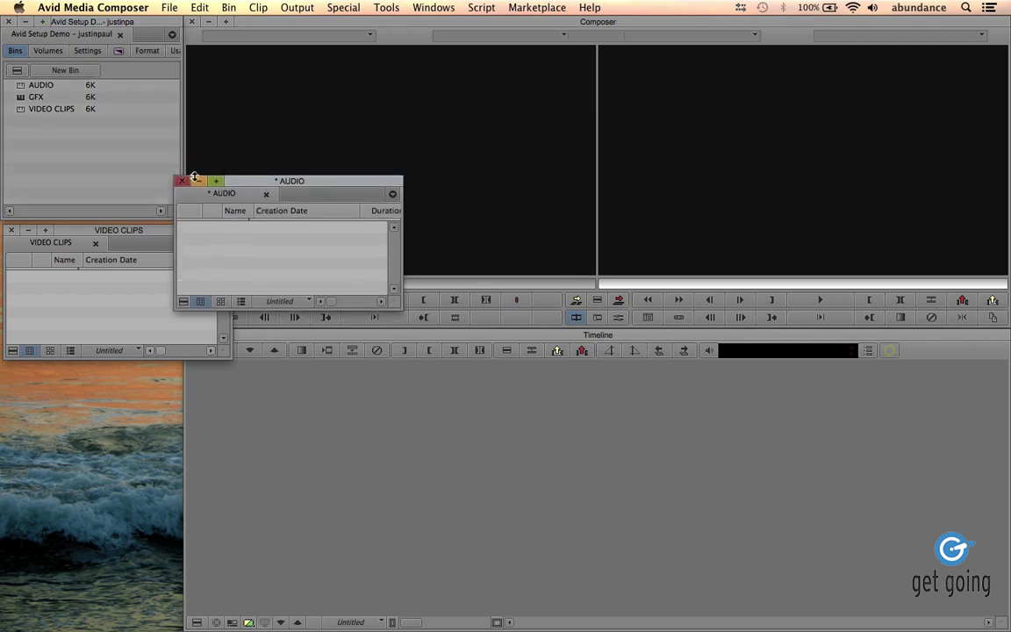
pyautogui.click(182, 181)
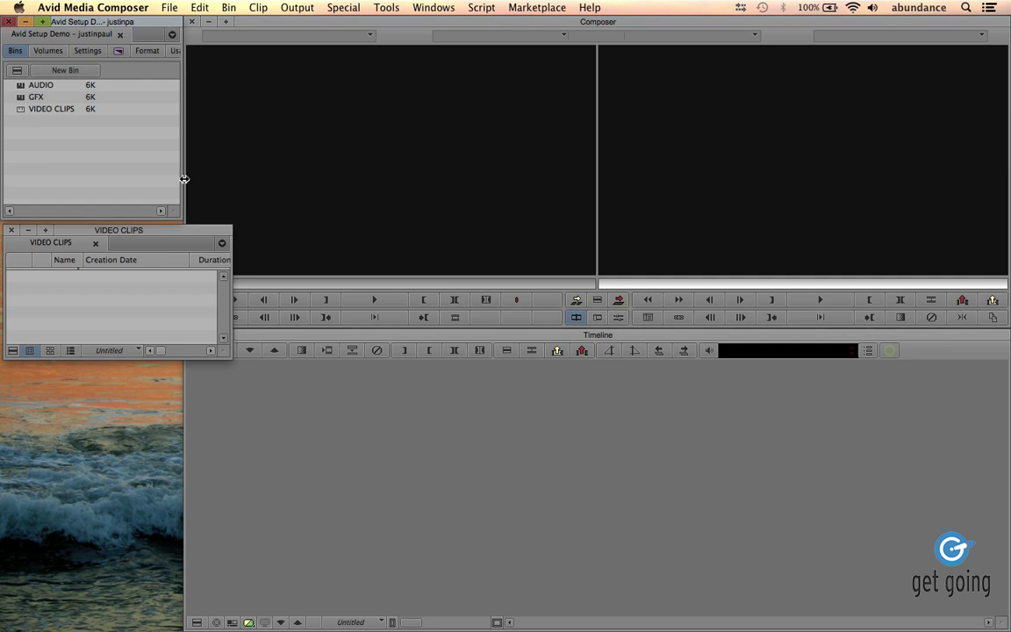
pyautogui.moveTo(154, 230); pyautogui.dragTo(199, 252)
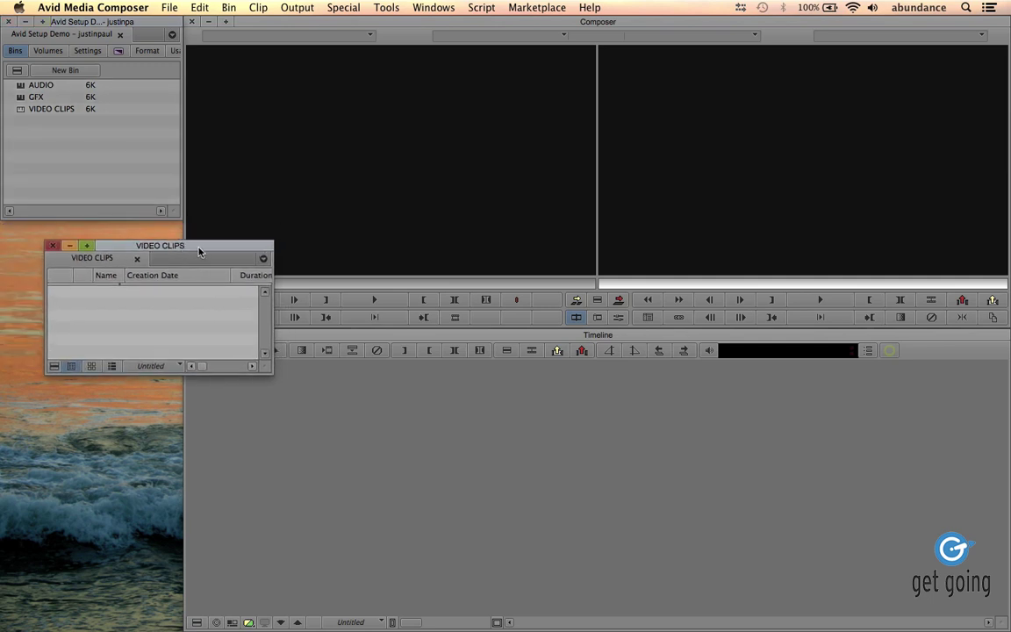